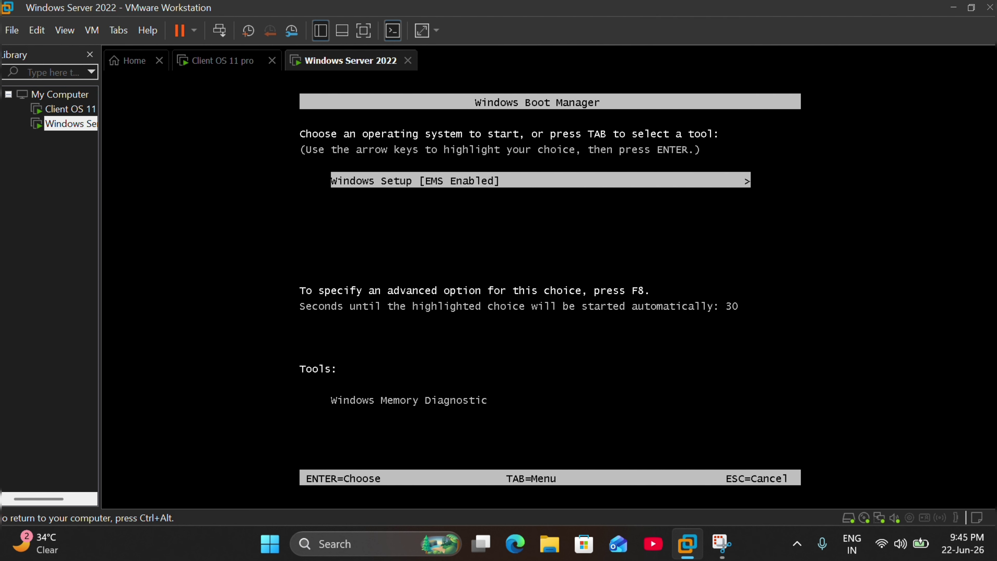
Step: Stop the Boot Manager countdown and boot into Windows Setup [EMS Enabled]
{"action": "key", "text": "Return"}
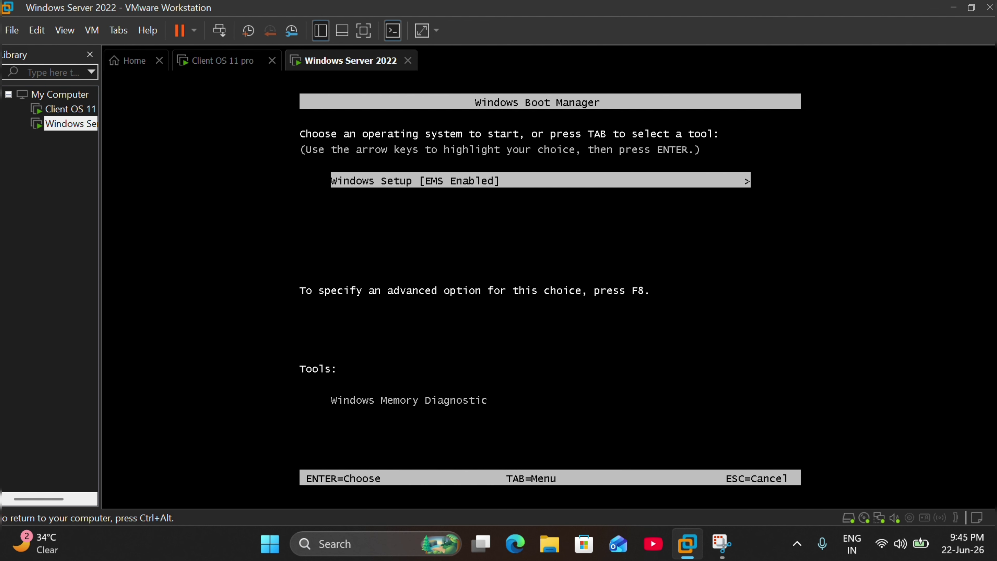
{"action": "key", "text": "Return"}
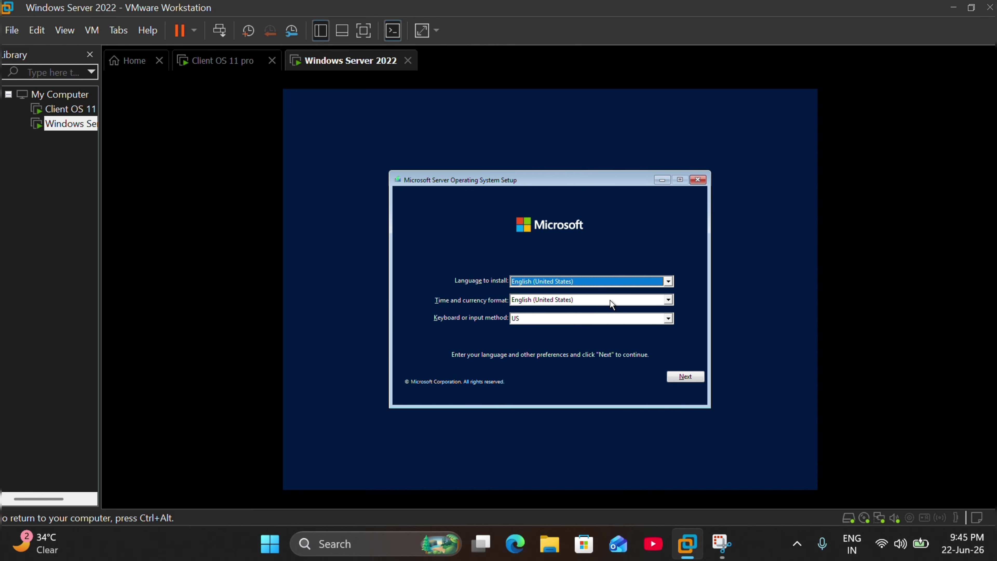
Step: Keep English (United States) as the time and currency format, continue, and choose Install now
{"action": "left_click", "coordinate": [610, 298]}
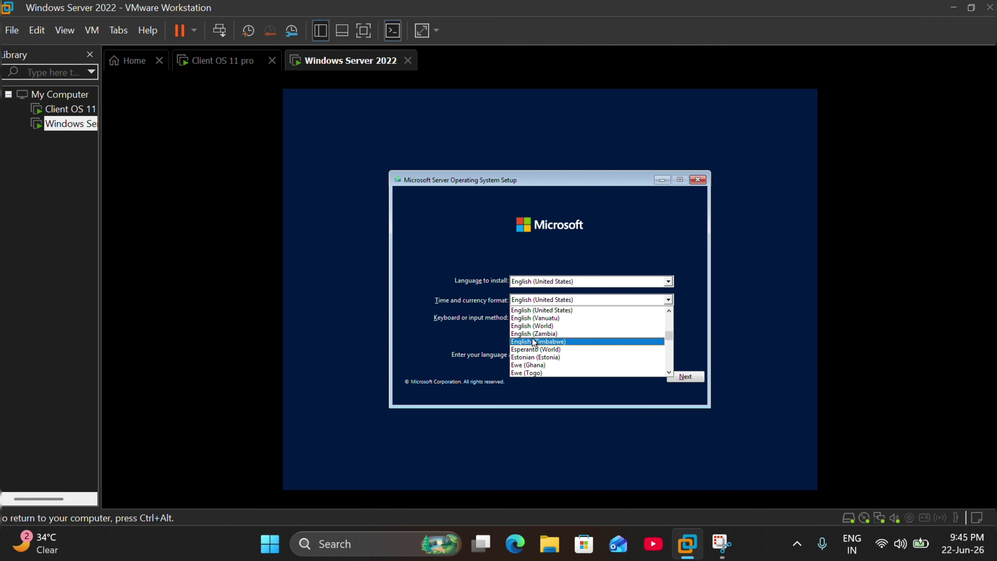
{"action": "scroll", "coordinate": [555, 356], "scroll_direction": "down", "scroll_amount": 1}
{"action": "scroll", "coordinate": [557, 356], "scroll_direction": "up", "scroll_amount": 2}
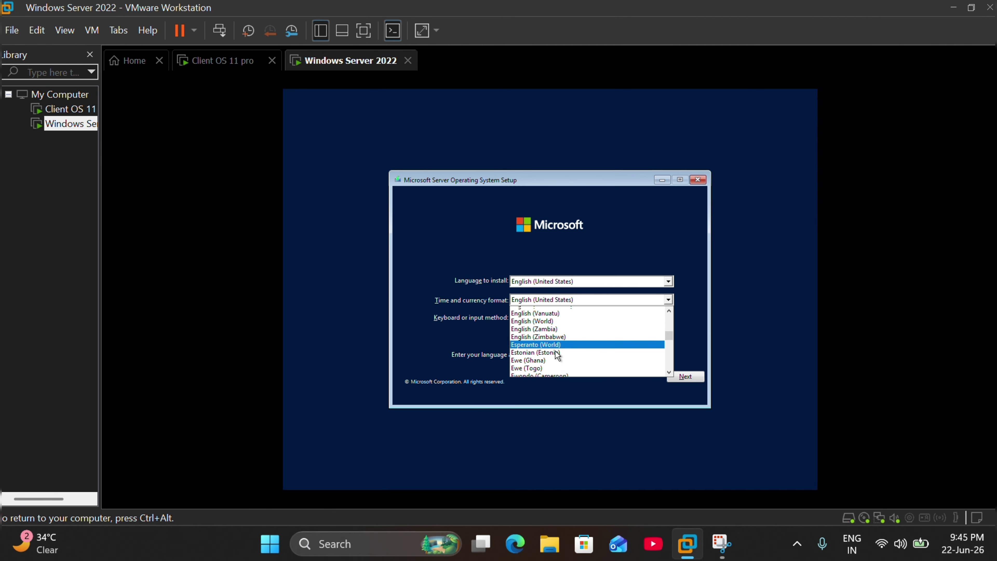
{"action": "scroll", "coordinate": [557, 356], "scroll_direction": "up", "scroll_amount": 5}
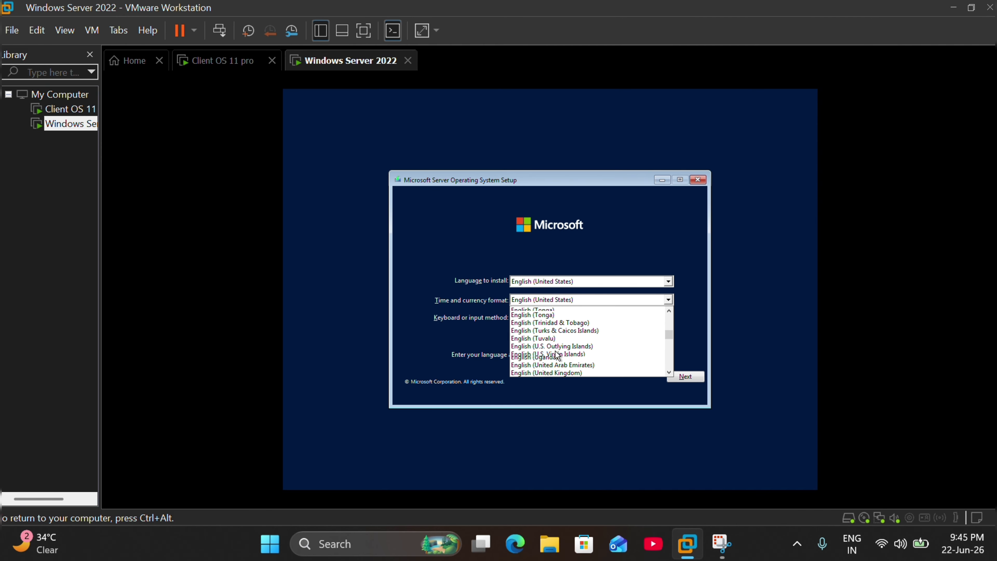
{"action": "scroll", "coordinate": [558, 356], "scroll_direction": "up", "scroll_amount": 12}
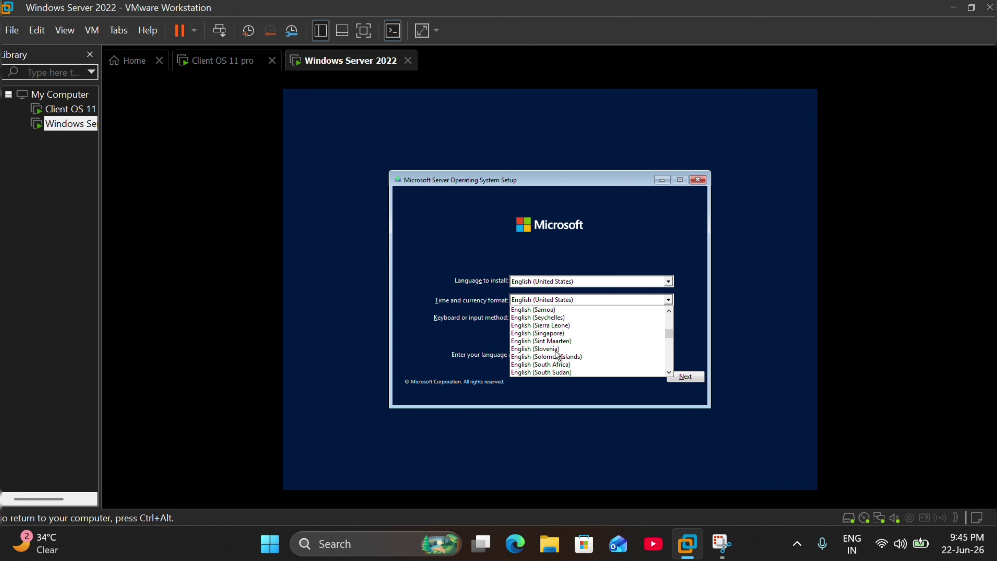
{"action": "scroll", "coordinate": [558, 355], "scroll_direction": "up", "scroll_amount": 15}
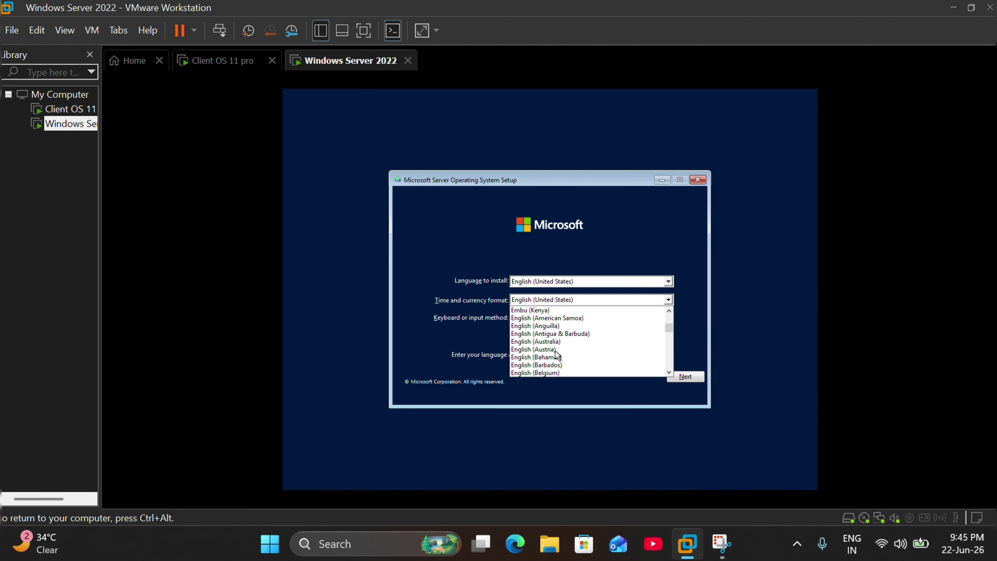
{"action": "scroll", "coordinate": [558, 356], "scroll_direction": "up", "scroll_amount": 20}
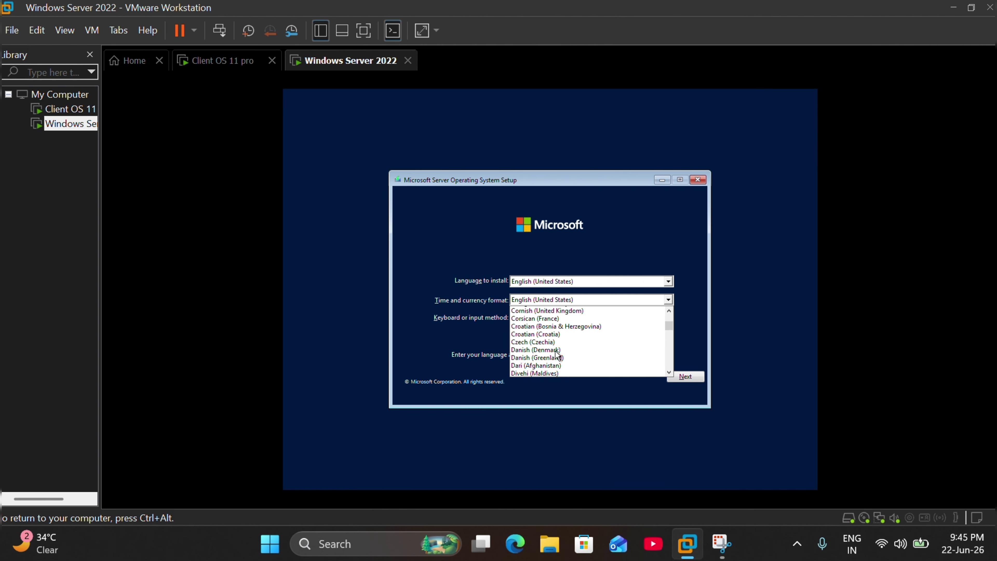
{"action": "scroll", "coordinate": [558, 355], "scroll_direction": "up", "scroll_amount": 5}
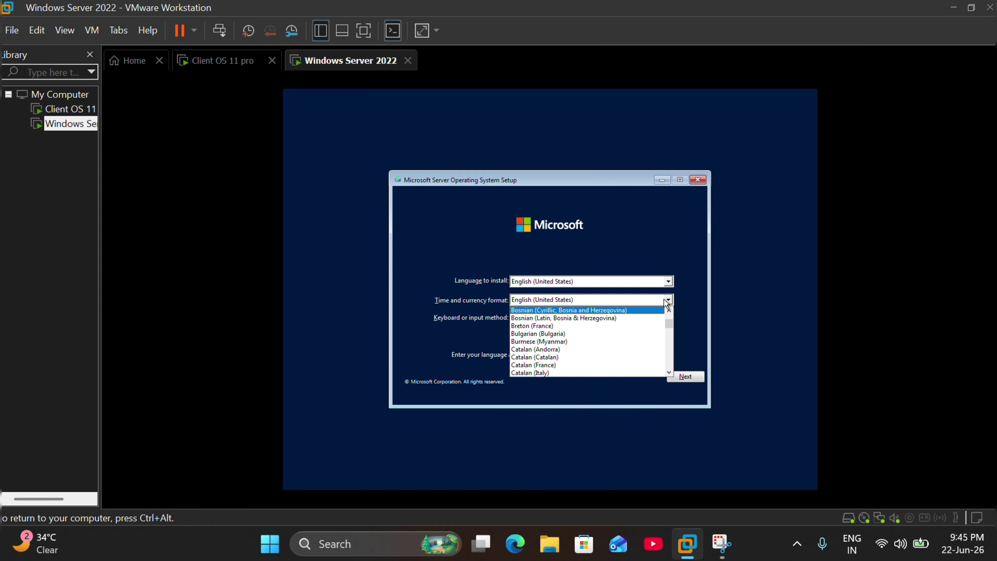
{"action": "left_click", "coordinate": [653, 299]}
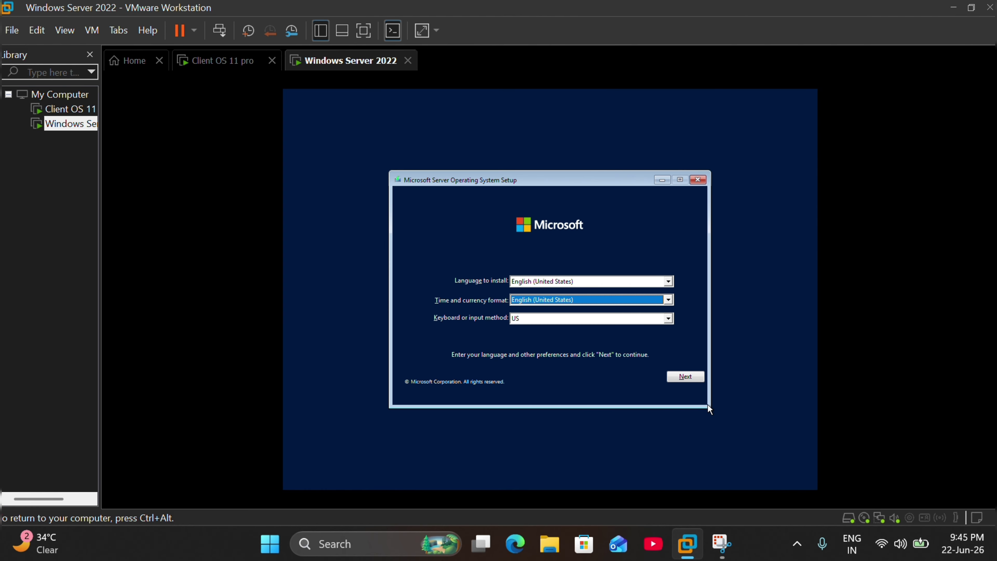
{"action": "left_click", "coordinate": [688, 373]}
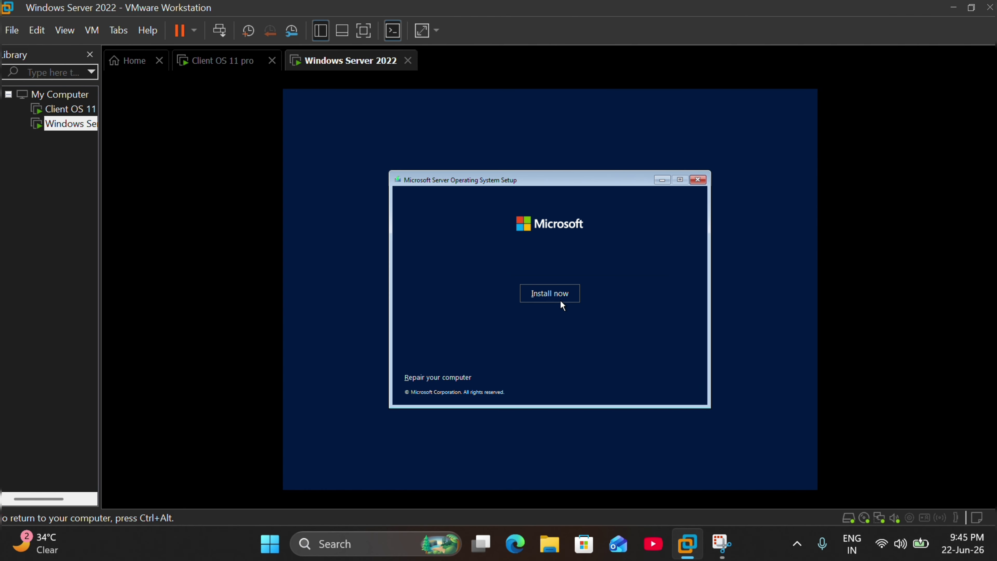
{"action": "left_click", "coordinate": [541, 291]}
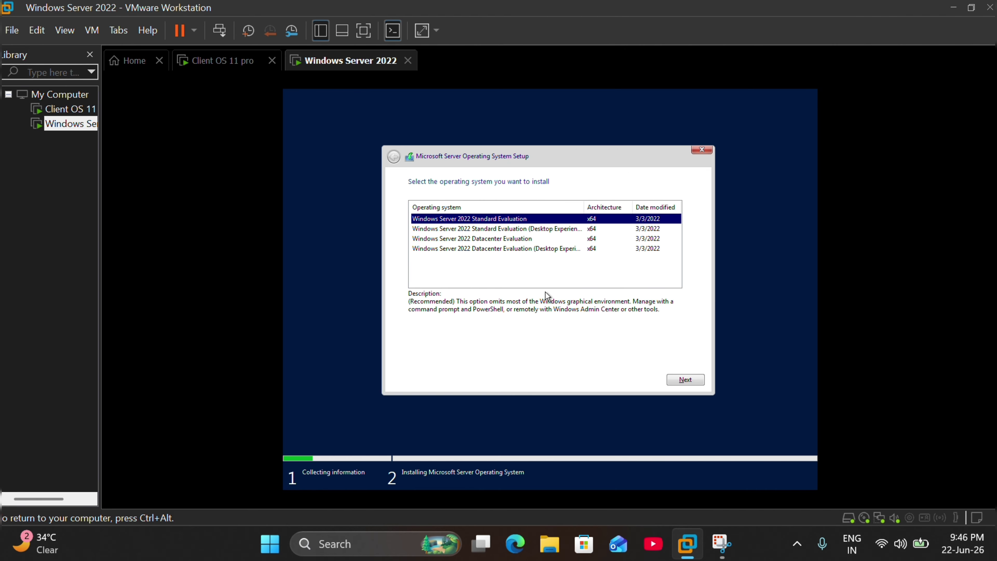
Step: Choose the Windows Server 2022 Standard Evaluation (Desktop Experience) edition and continue
{"action": "left_click", "coordinate": [511, 234]}
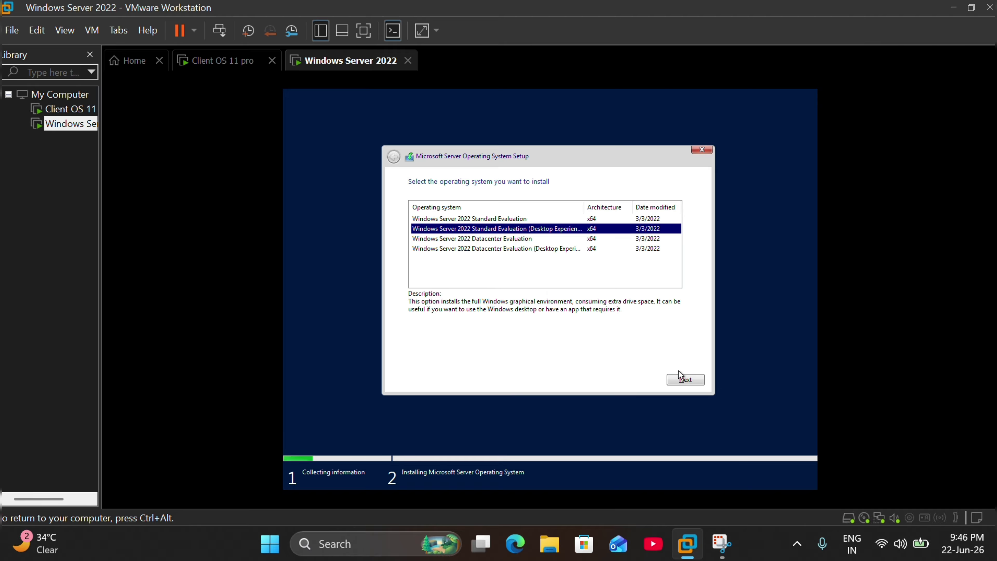
{"action": "left_click", "coordinate": [686, 379]}
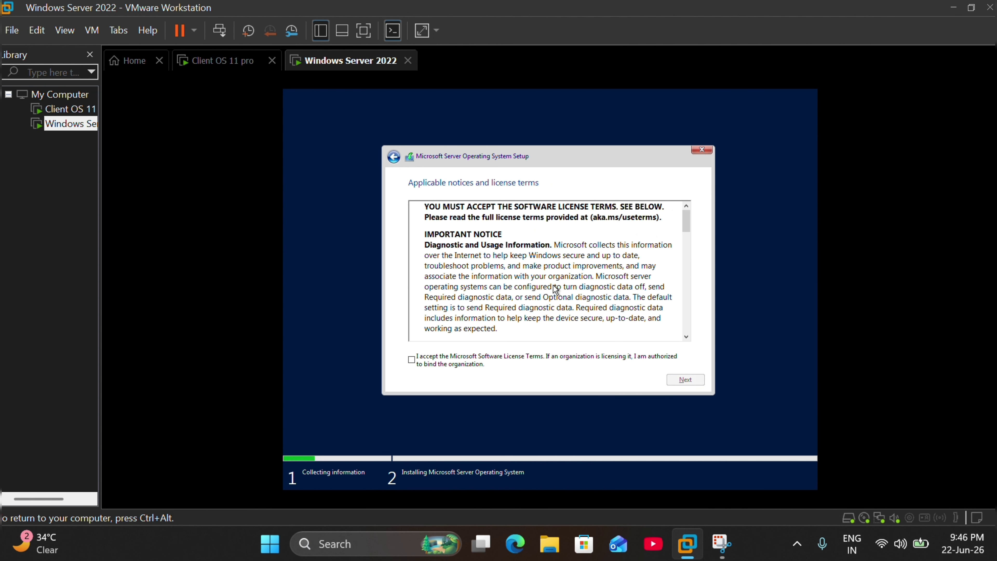
Step: Accept the license terms and run a Custom install onto Drive 0's 60 GB unallocated space
{"action": "left_click", "coordinate": [411, 360]}
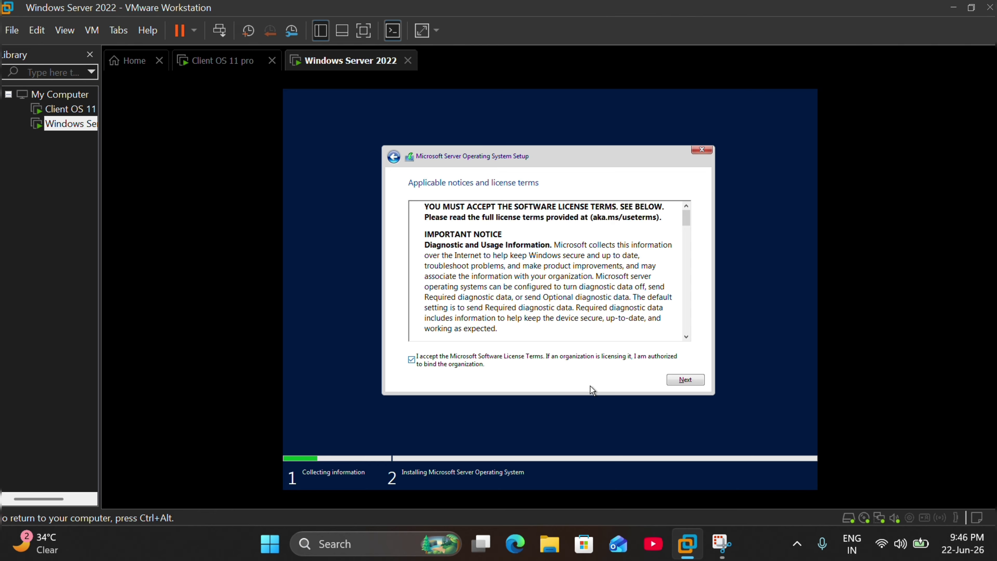
{"action": "left_click", "coordinate": [685, 381]}
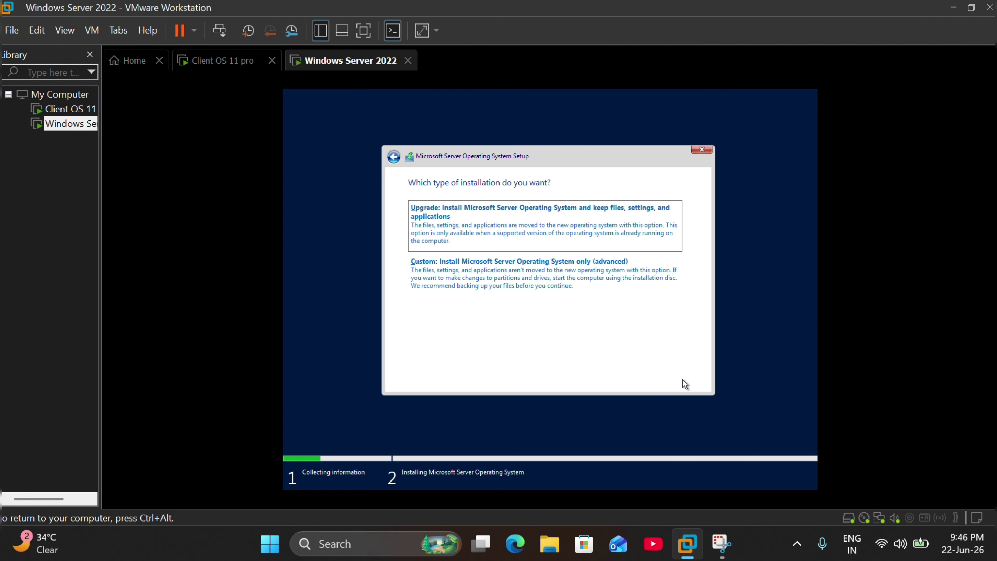
{"action": "left_click", "coordinate": [538, 275]}
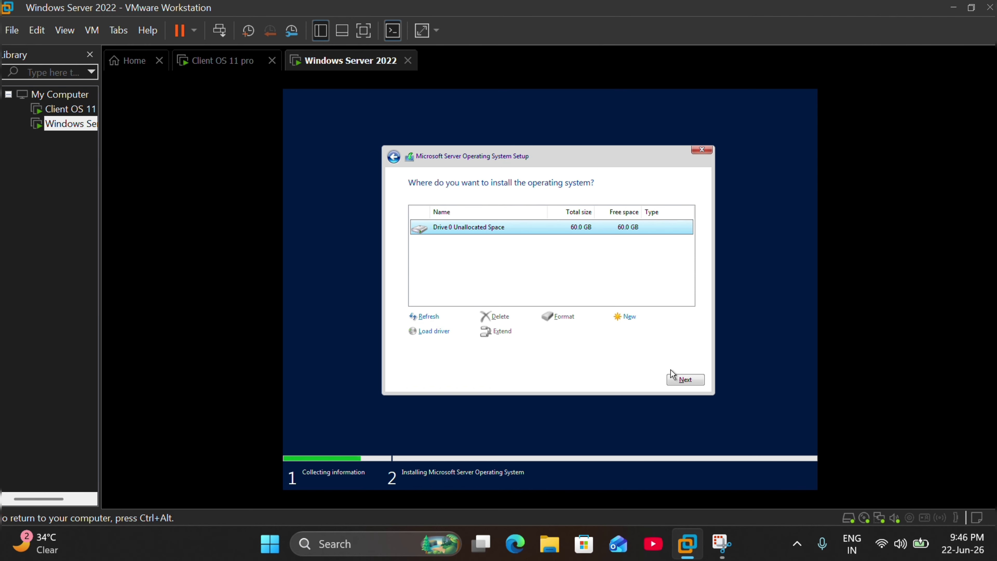
{"action": "left_click", "coordinate": [676, 381]}
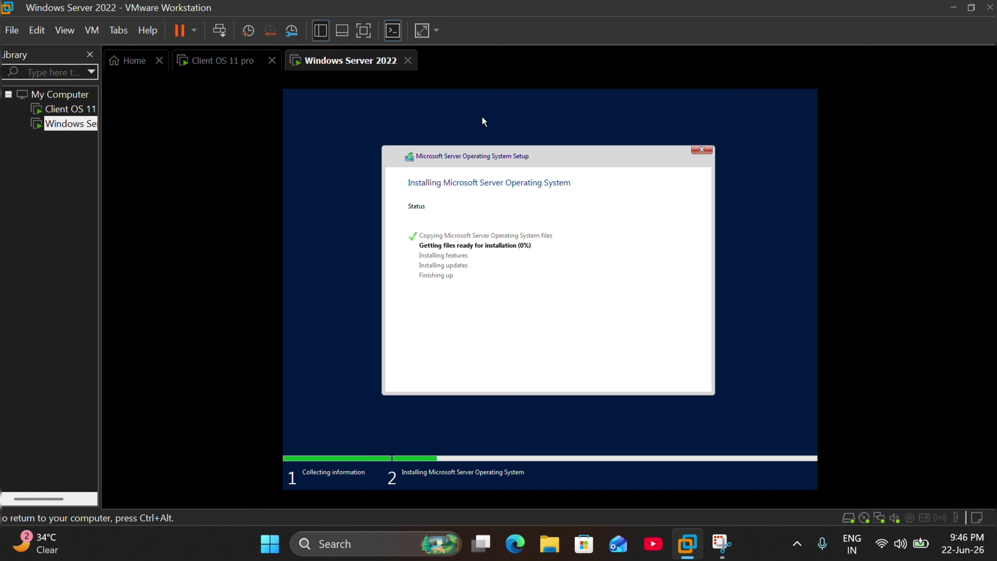
Step: Release input from the VM and wait while setup installs files and restarts
{"action": "key", "text": "ctrl+alt"}
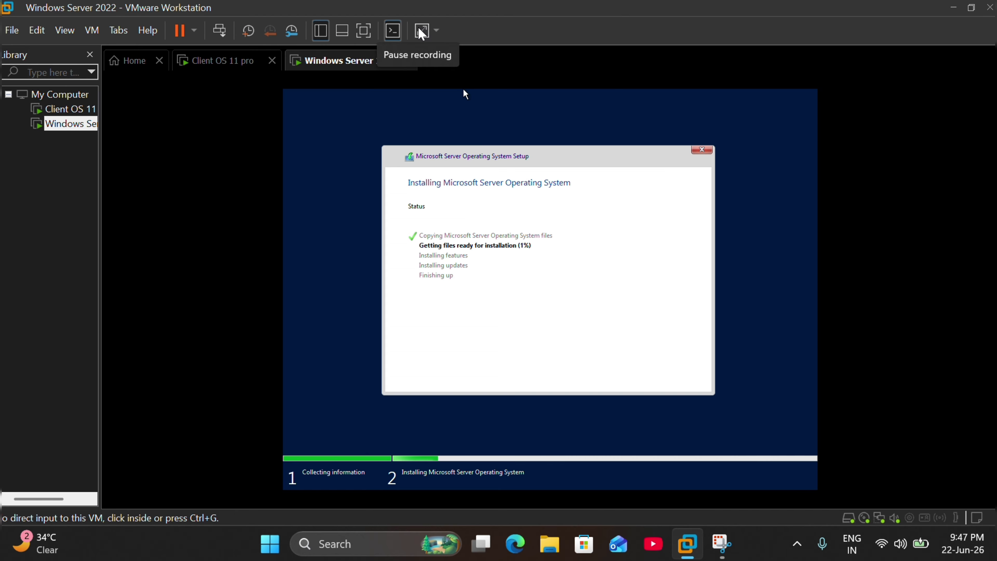
{"action": "left_click", "coordinate": [421, 33]}
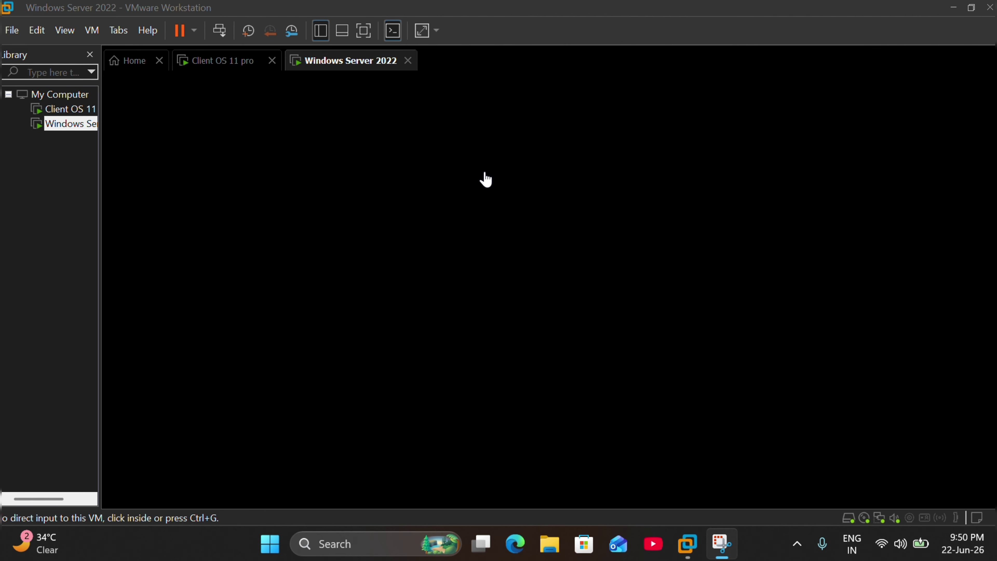
Step: Capture and release VM input while the server boots to the Customize settings page
{"action": "left_click", "coordinate": [449, 89]}
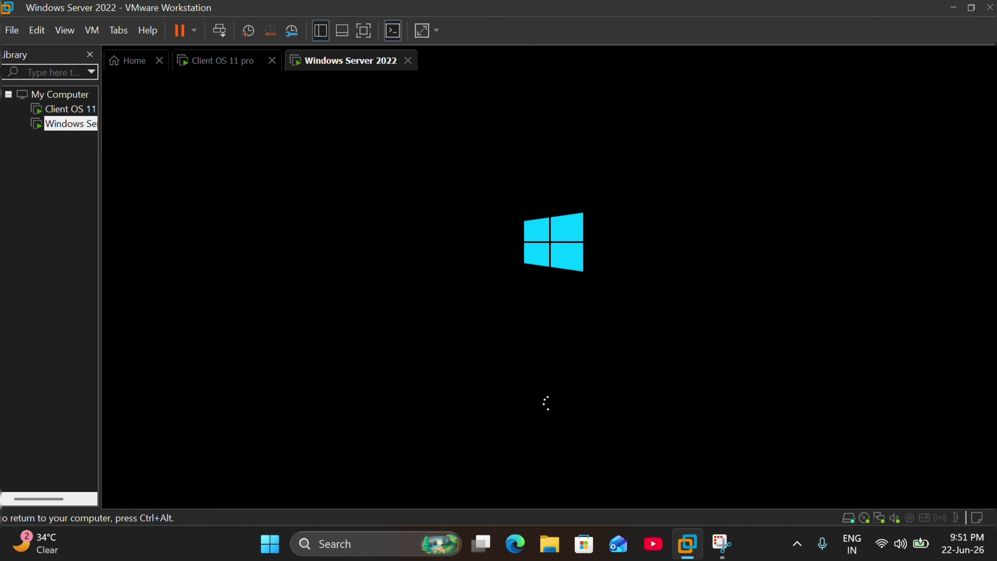
{"action": "key", "text": "ctrl+alt"}
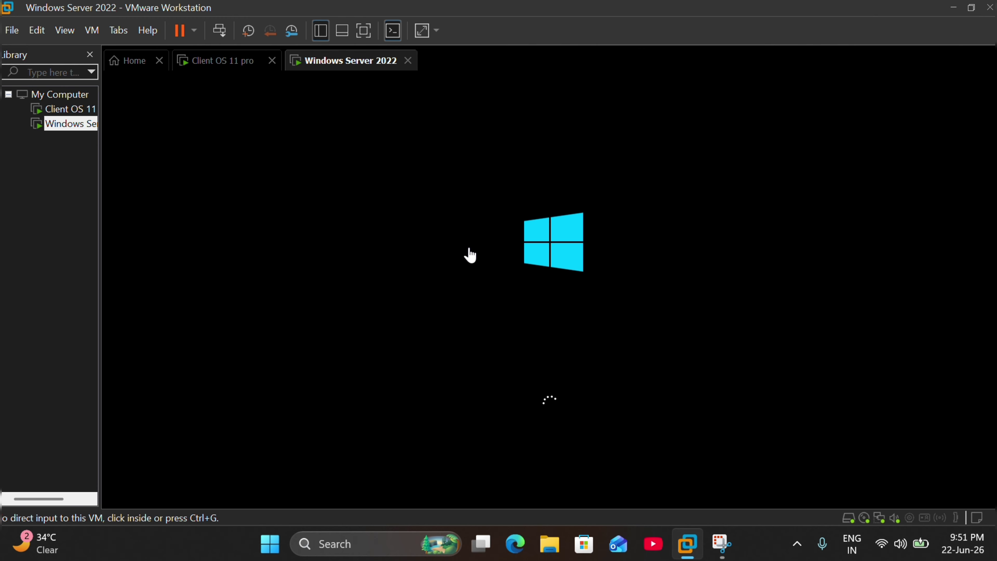
{"action": "left_click", "coordinate": [468, 254]}
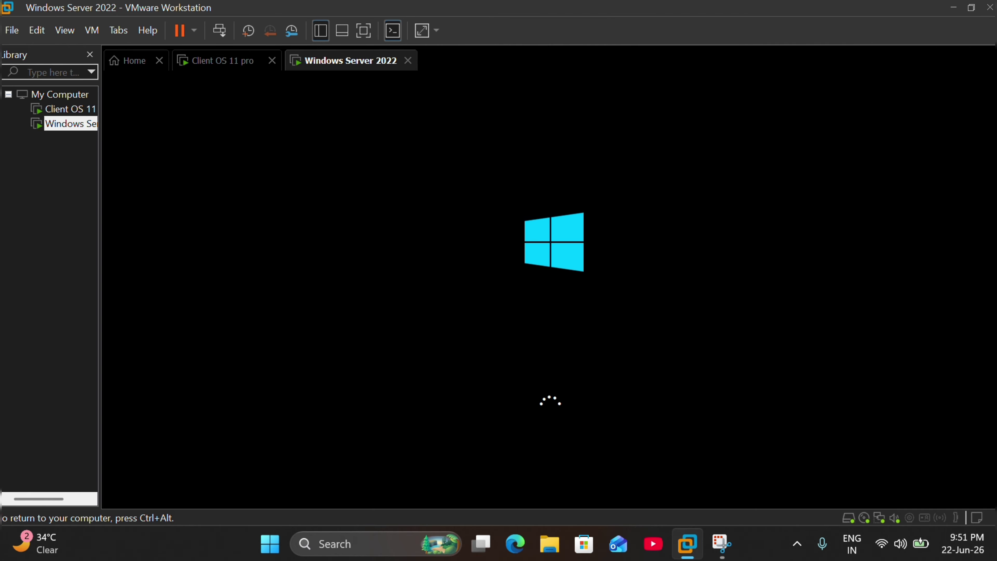
{"action": "key", "text": "ctrl+alt"}
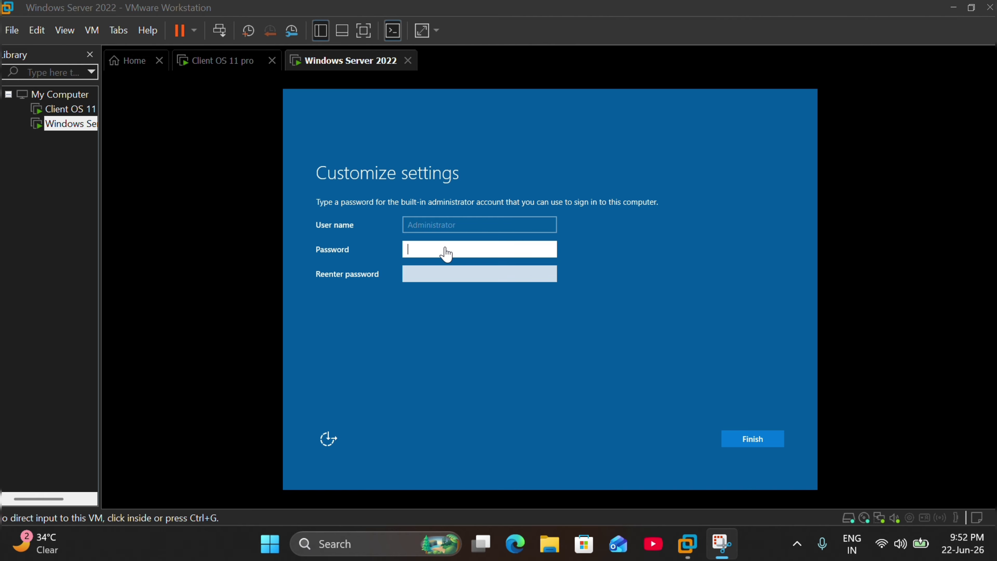
Step: Enter and re-enter the Administrator password, verify it with the eye icon, and finish setup
{"action": "left_click", "coordinate": [446, 251]}
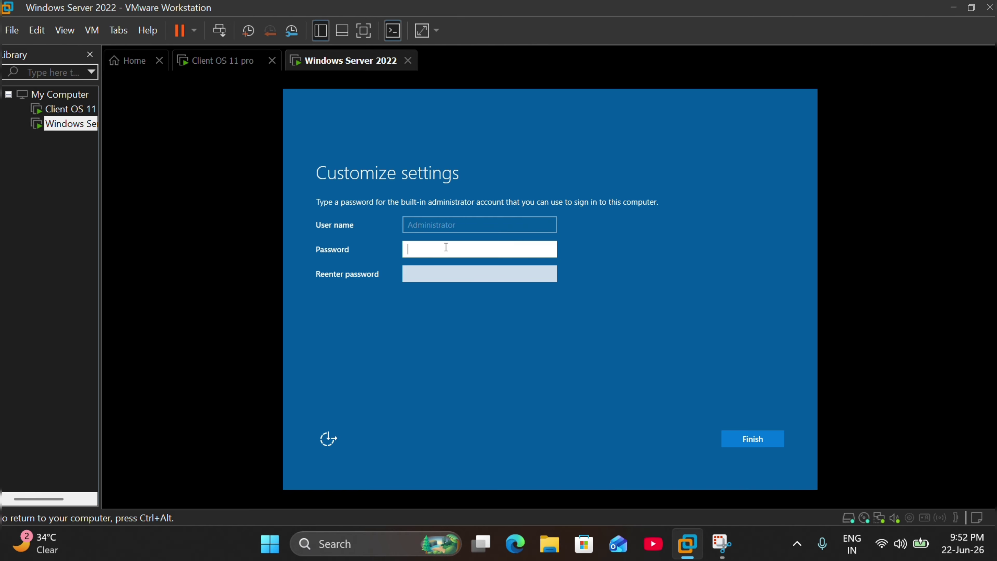
{"action": "type", "text": "P@ssw0rd12"}
{"action": "key", "text": "Tab"}
{"action": "type", "text": "P@s"}
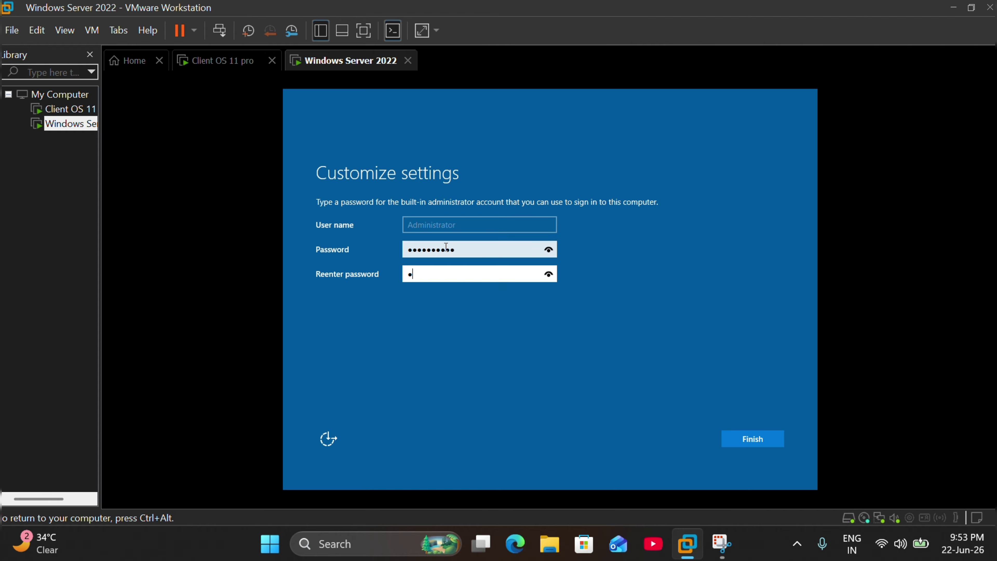
{"action": "type", "text": "sw0rd12"}
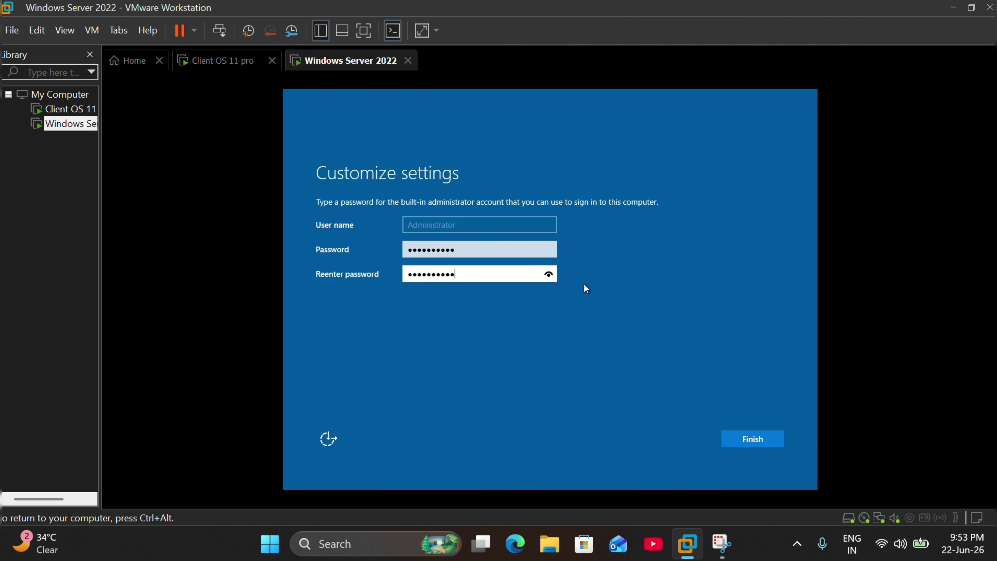
{"action": "left_click", "coordinate": [548, 273]}
{"action": "left_click", "coordinate": [749, 440]}
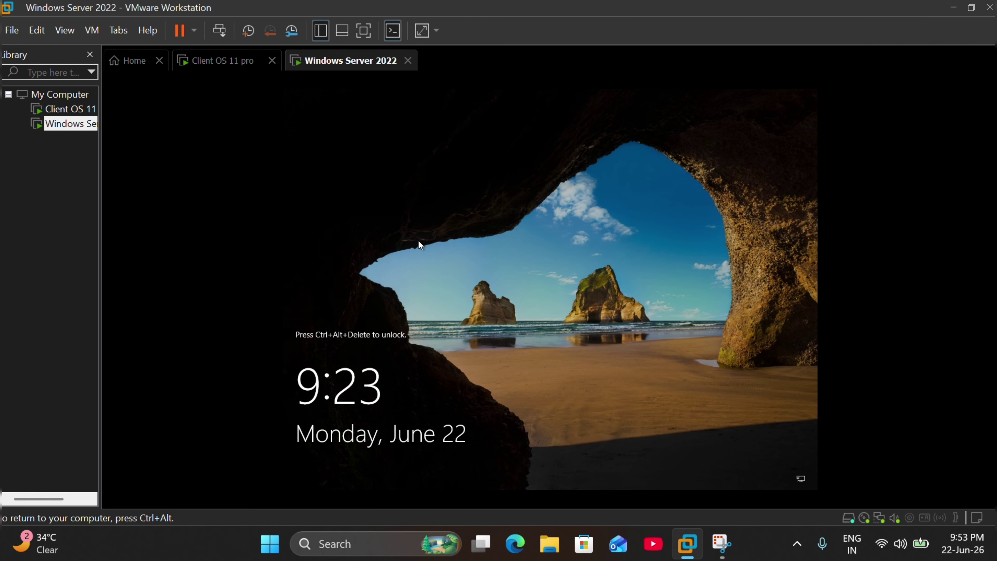
Step: Send Ctrl+Alt+Del from the VMware toolbar and sign in as Administrator with the password
{"action": "key", "text": "ctrl+alt"}
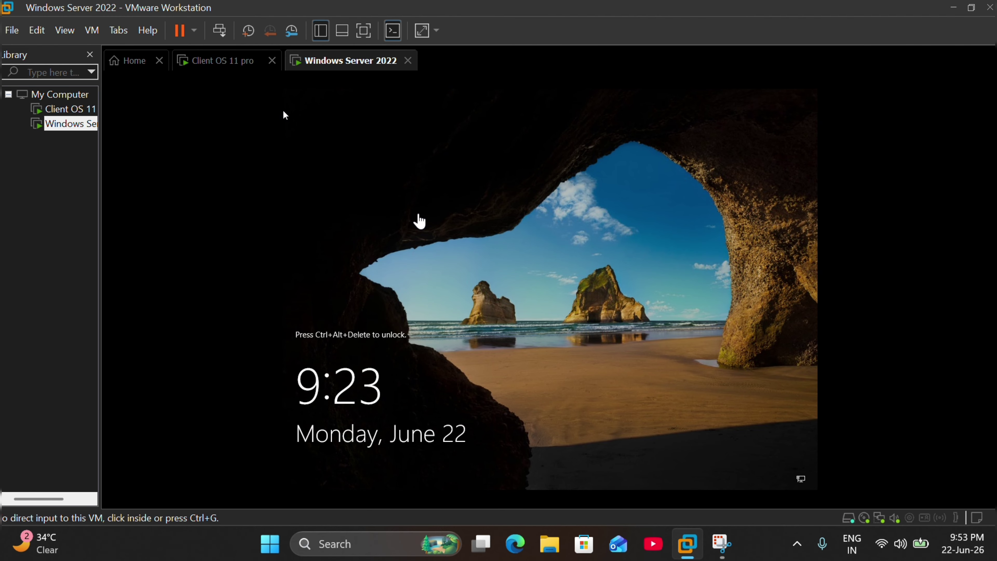
{"action": "left_click", "coordinate": [419, 220]}
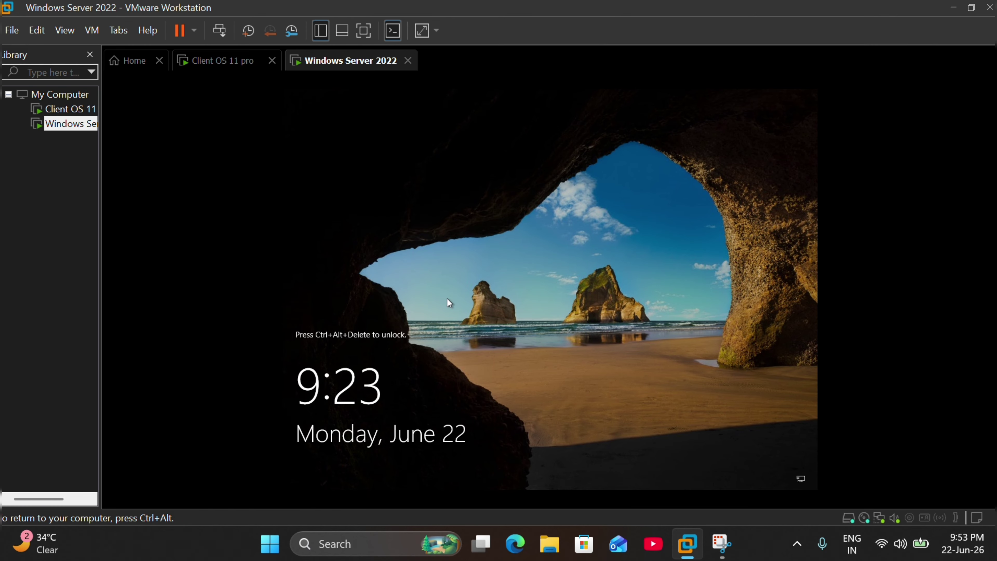
{"action": "key", "text": "ctrl+alt"}
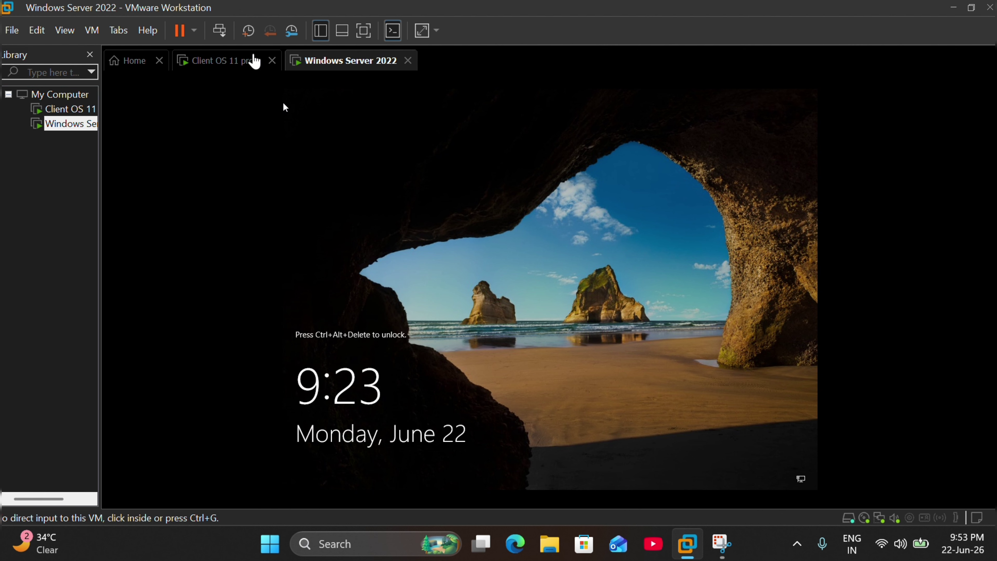
{"action": "left_click", "coordinate": [221, 36]}
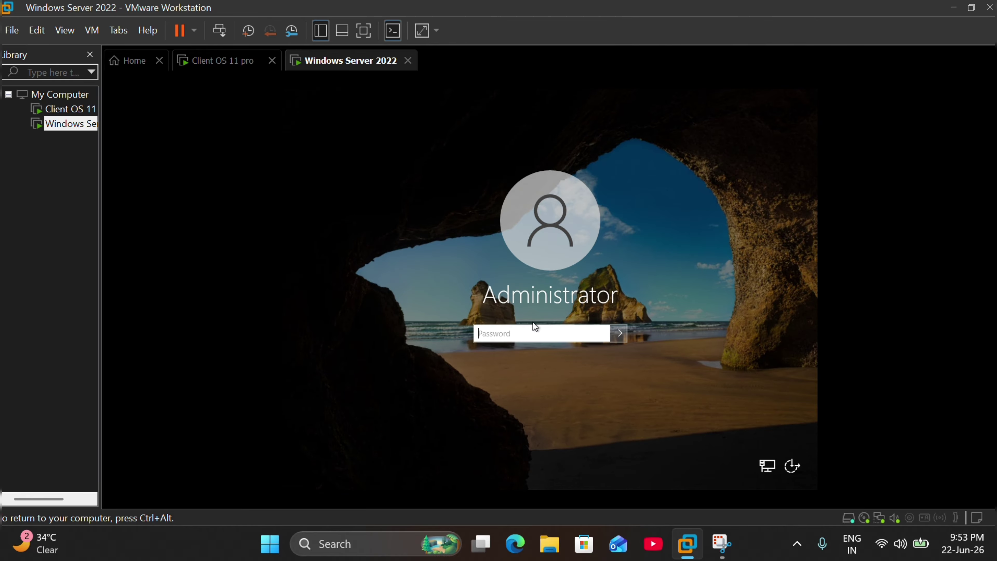
{"action": "type", "text": "••••"}
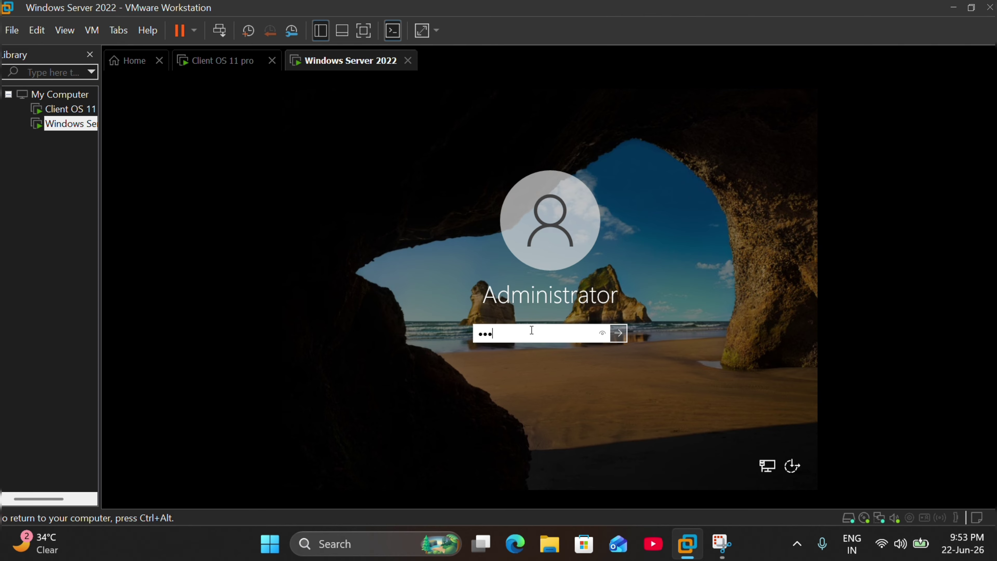
{"action": "type", "text": "•••••••"}
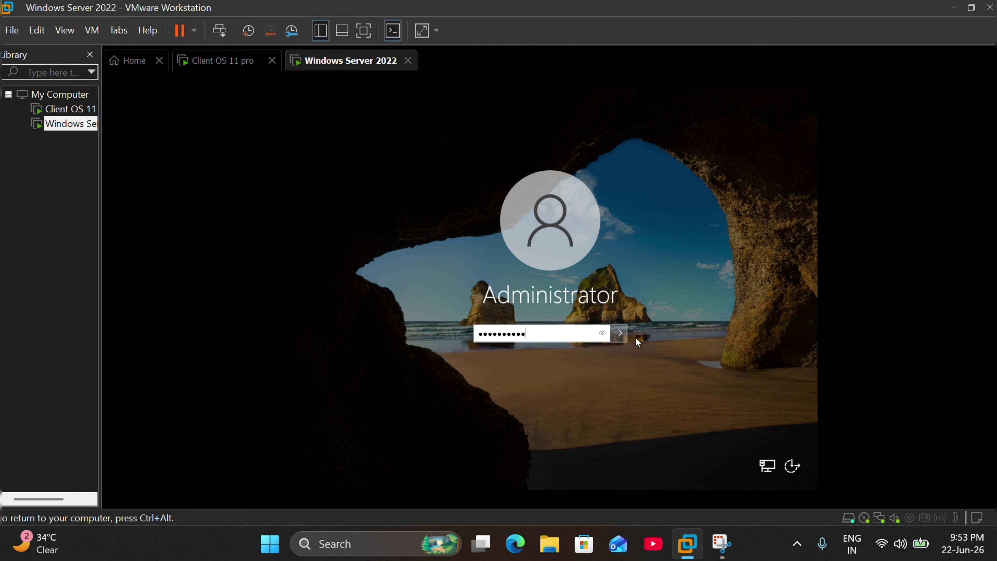
{"action": "left_click", "coordinate": [619, 334]}
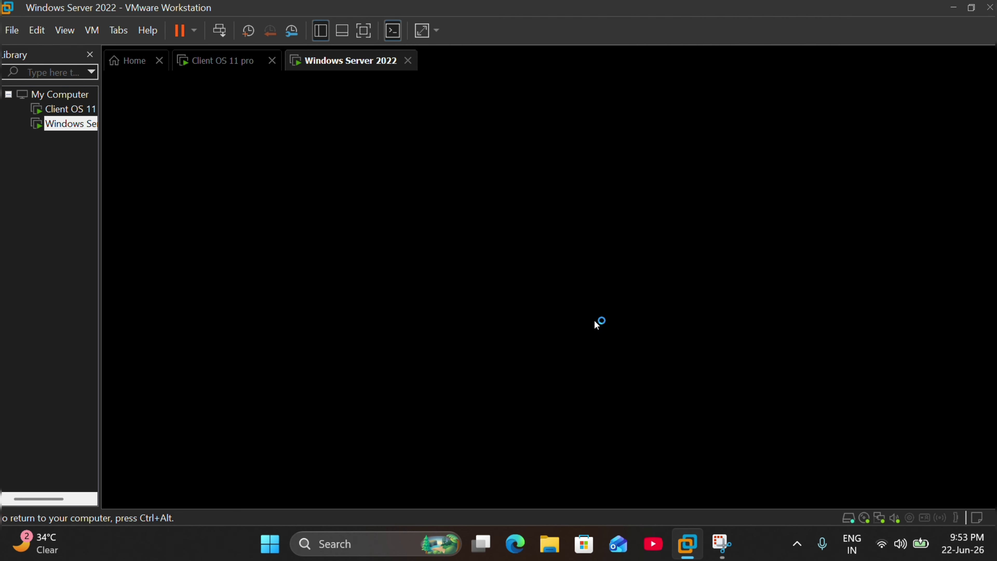
Step: Allow the server to be discoverable on the network
{"action": "key", "text": "ctrl+alt"}
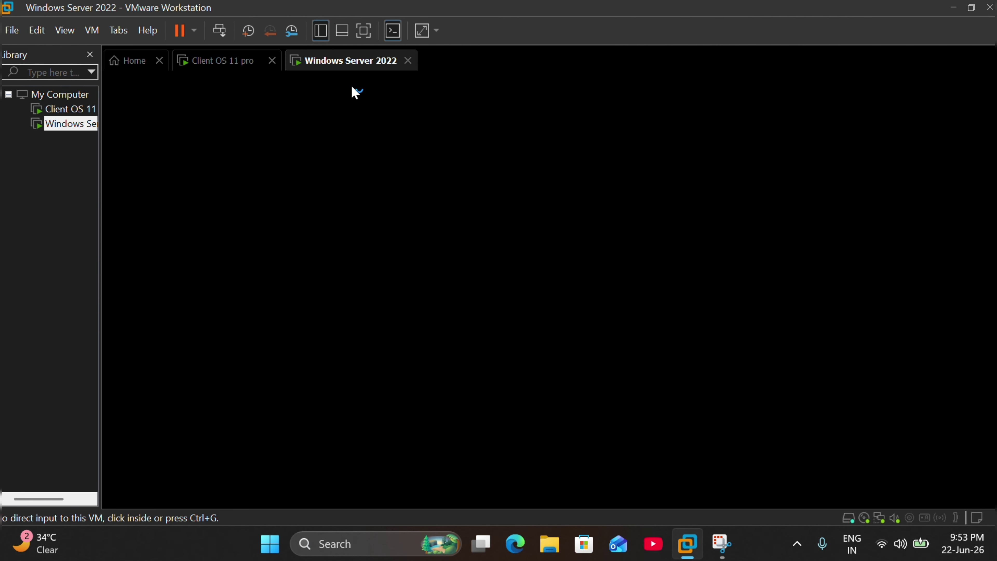
{"action": "left_click", "coordinate": [384, 114]}
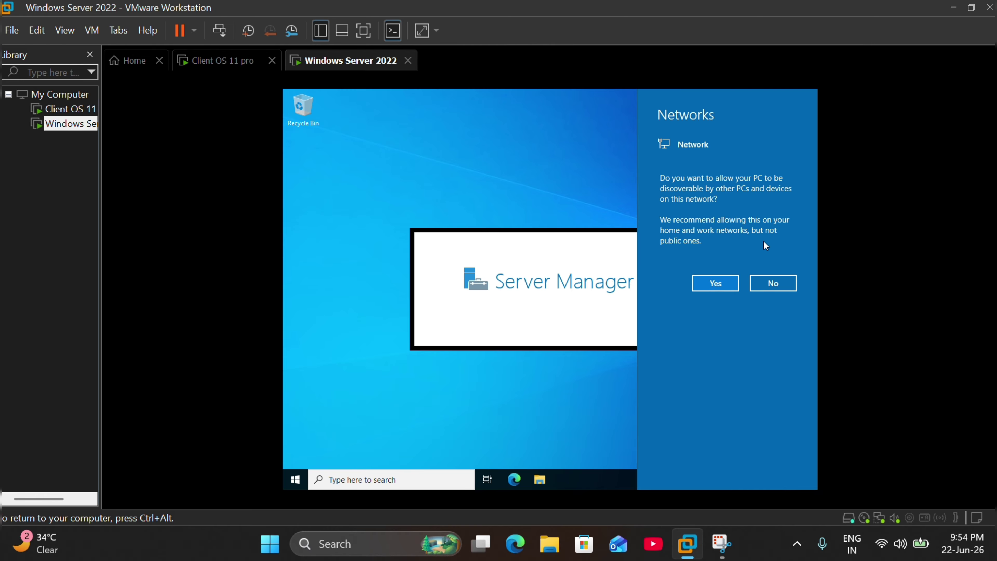
{"action": "left_click", "coordinate": [716, 283]}
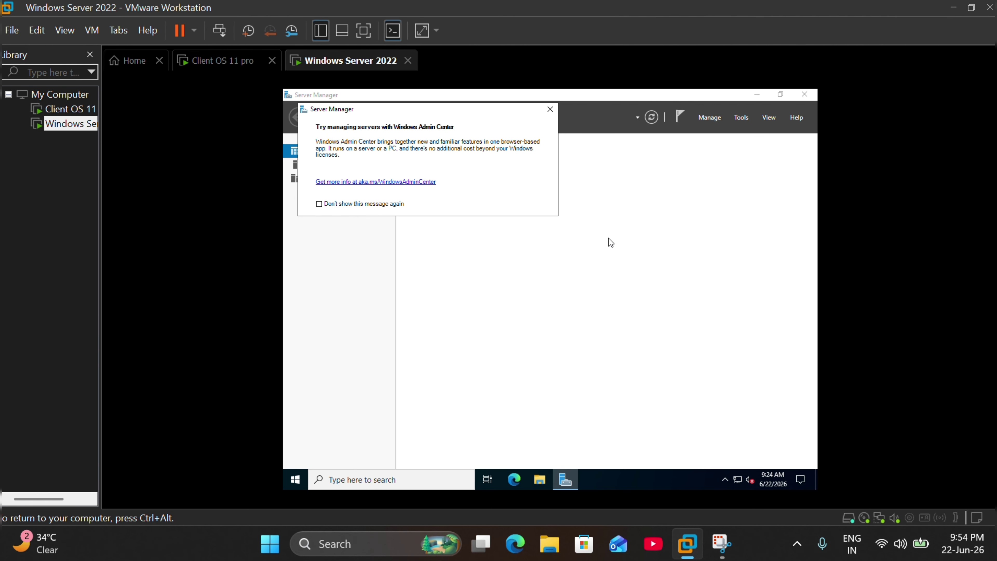
Step: Permanently dismiss the Windows Admin Center notice and close Server Manager
{"action": "left_click", "coordinate": [320, 204]}
{"action": "left_click", "coordinate": [551, 110]}
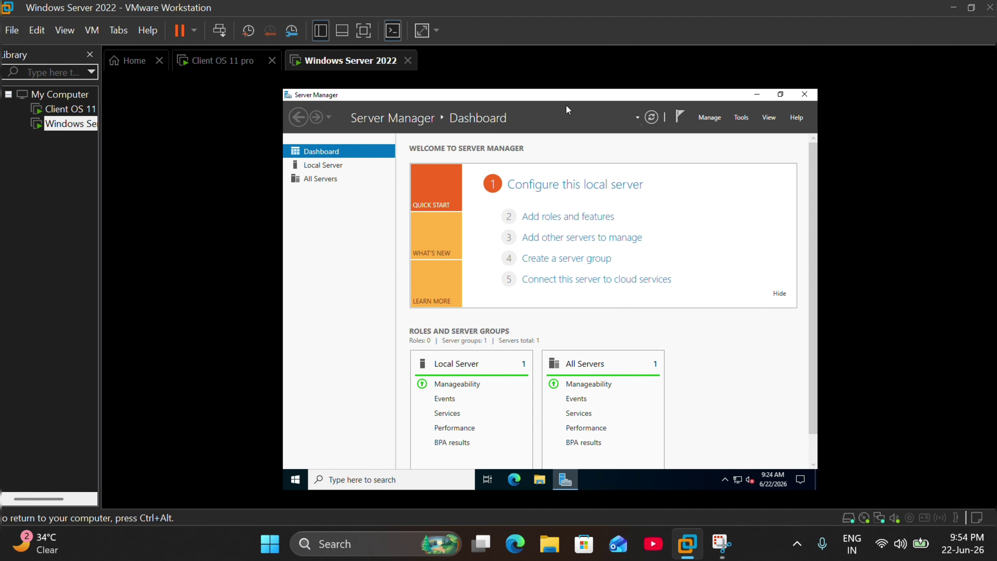
{"action": "left_click", "coordinate": [805, 94]}
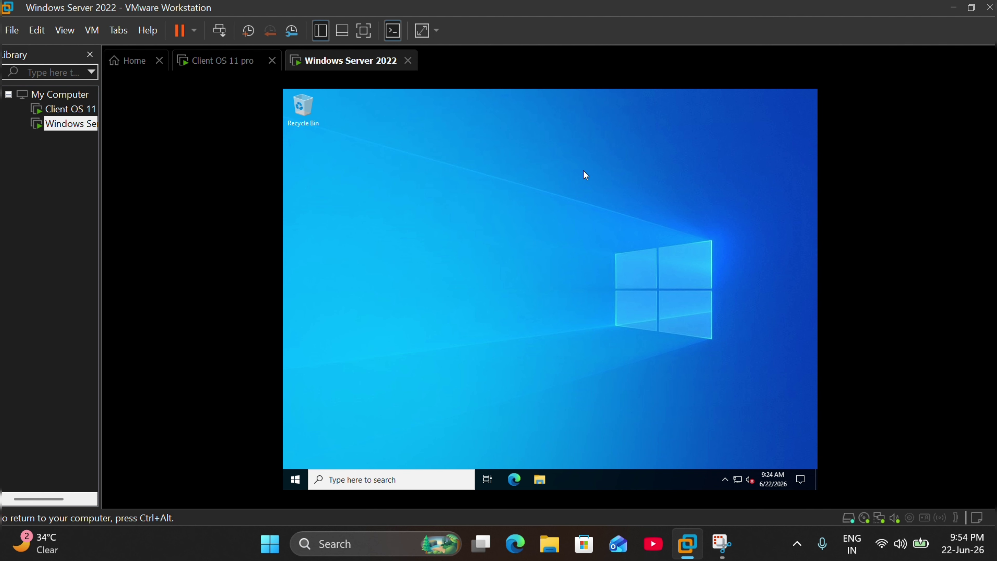
Step: Open Desktop icon settings from the desktop's Personalize > Themes page
{"action": "right_click", "coordinate": [488, 187]}
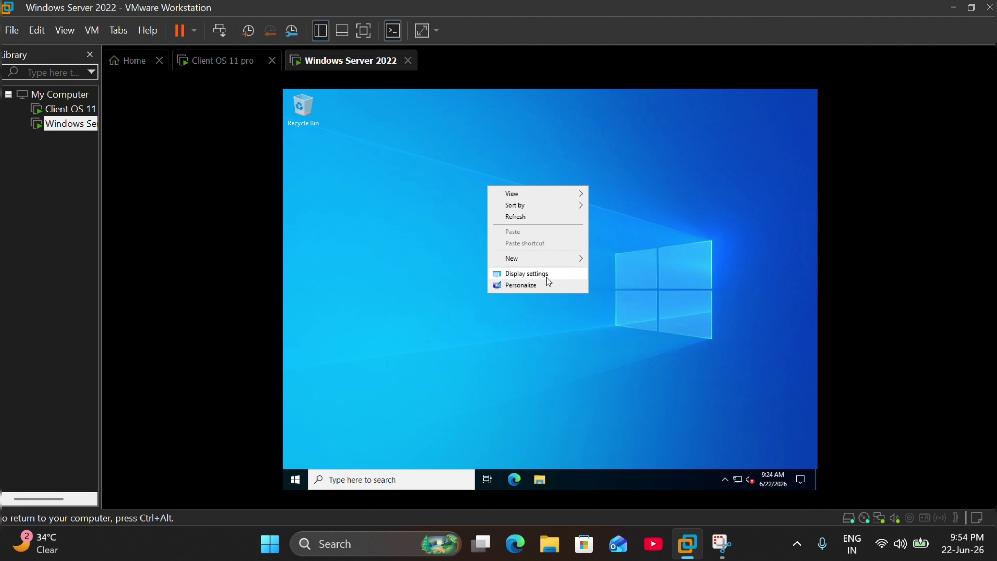
{"action": "left_click", "coordinate": [545, 291]}
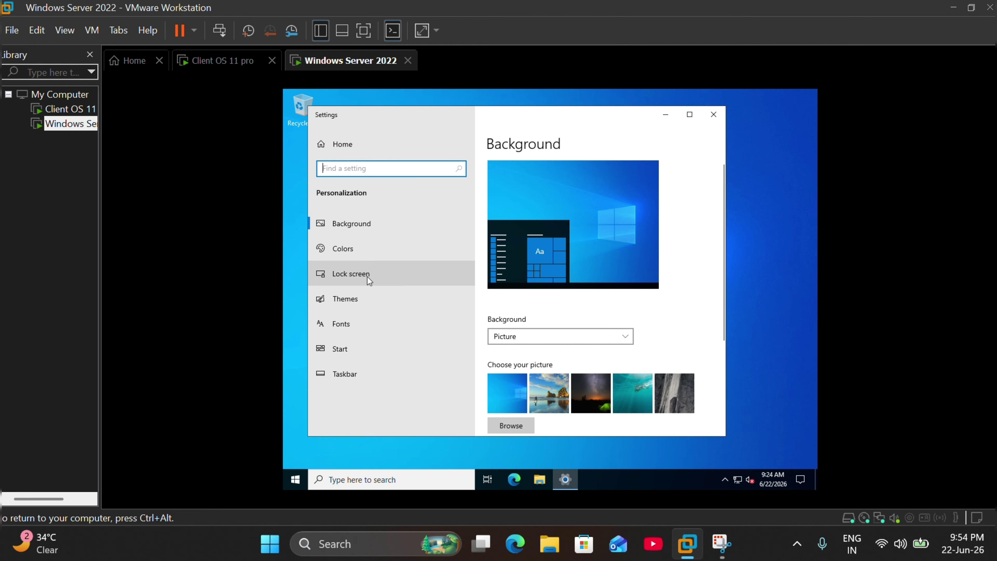
{"action": "left_click", "coordinate": [355, 300]}
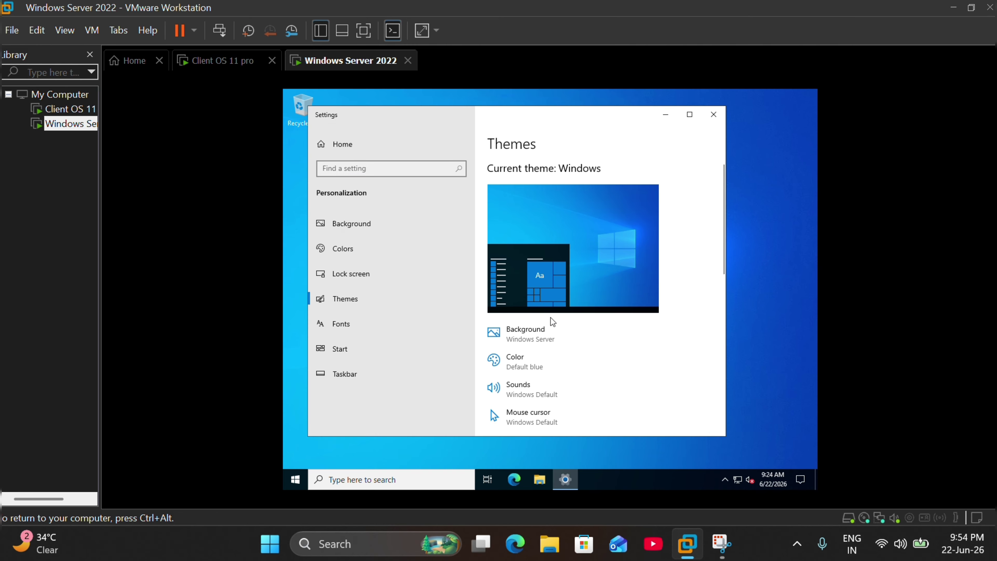
{"action": "scroll", "coordinate": [560, 324], "scroll_direction": "down", "scroll_amount": 10}
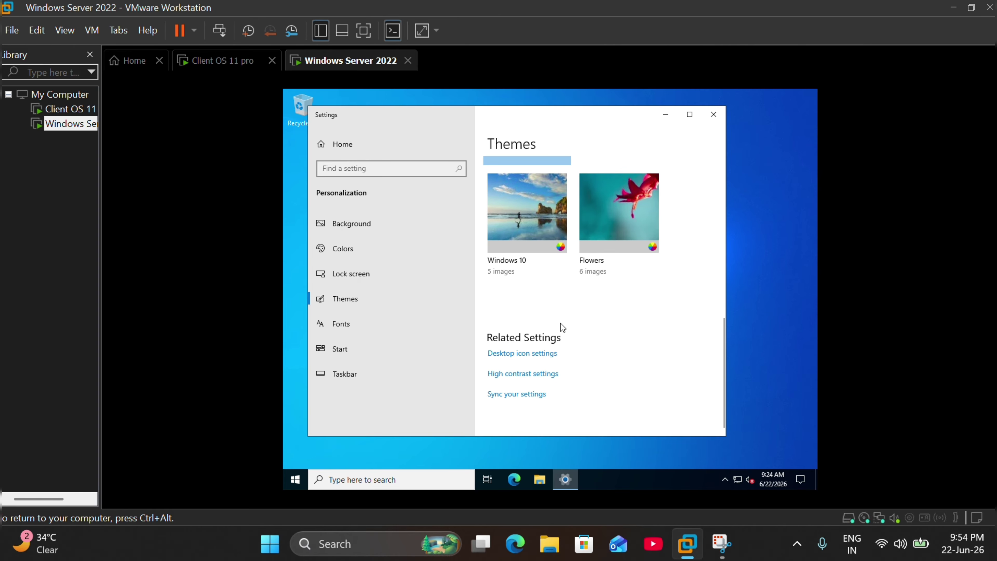
{"action": "left_click", "coordinate": [523, 354]}
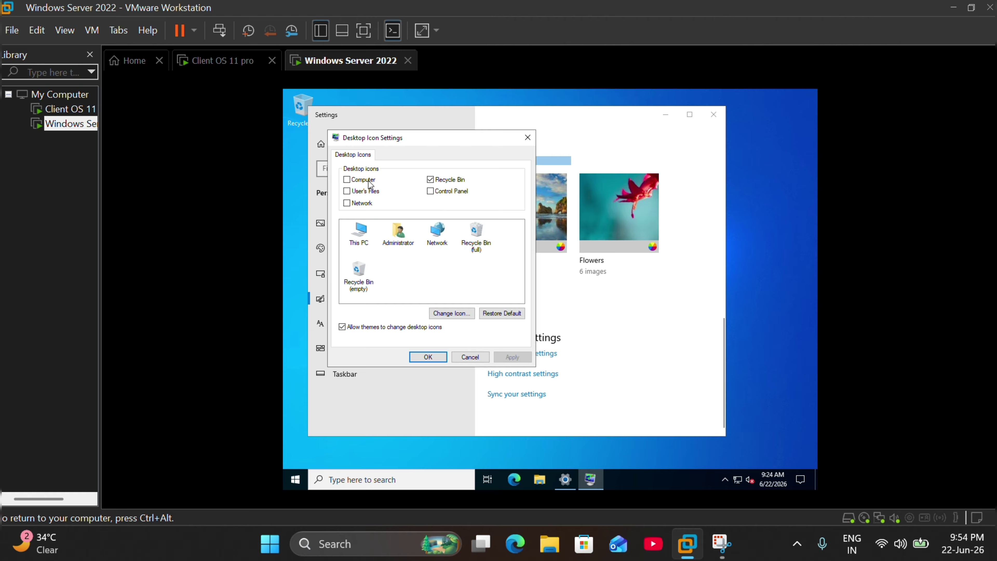
Step: Enable the Computer and User's Files desktop icons, apply, and close Settings
{"action": "left_click", "coordinate": [348, 180]}
{"action": "left_click", "coordinate": [347, 192]}
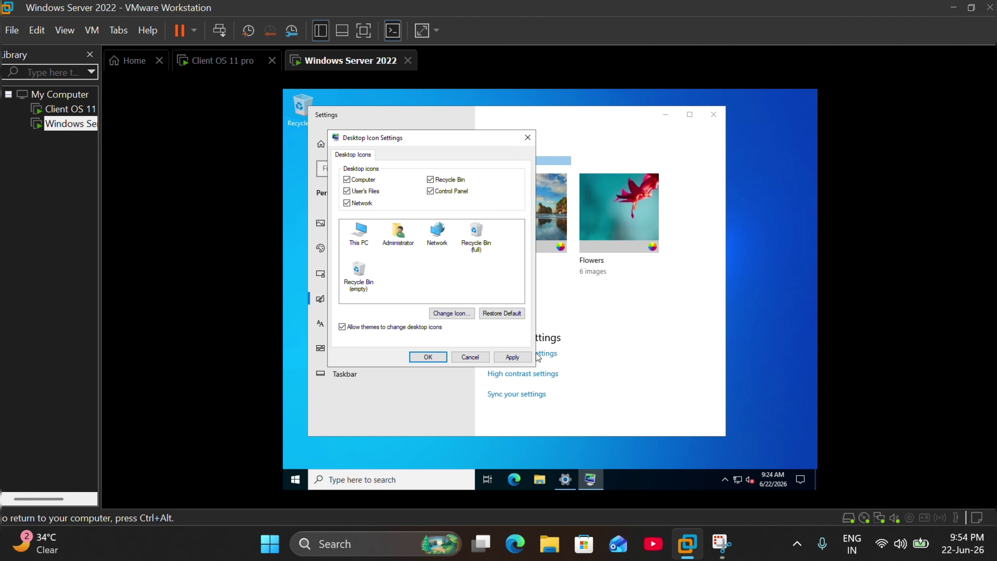
{"action": "left_click", "coordinate": [515, 357]}
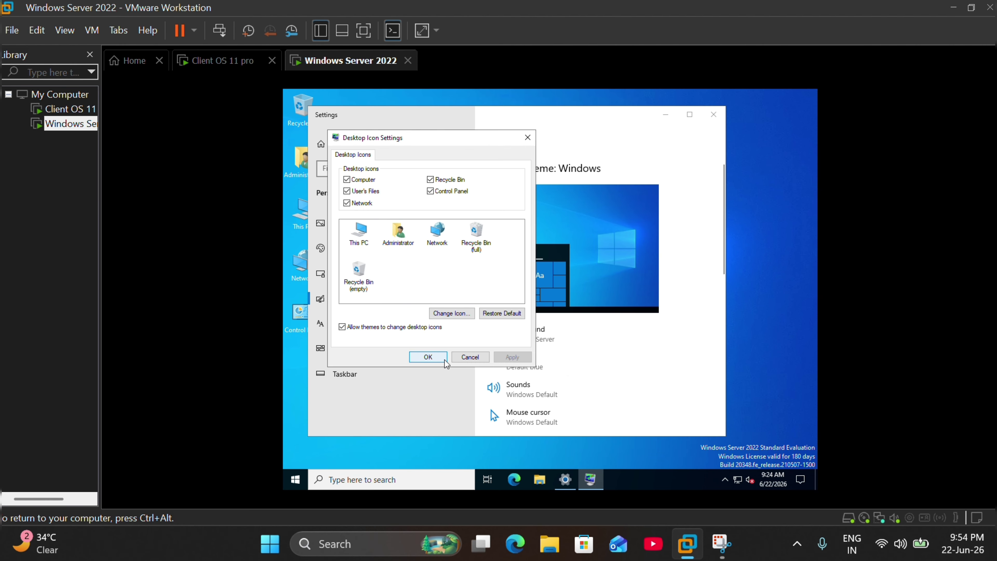
{"action": "left_click", "coordinate": [429, 357]}
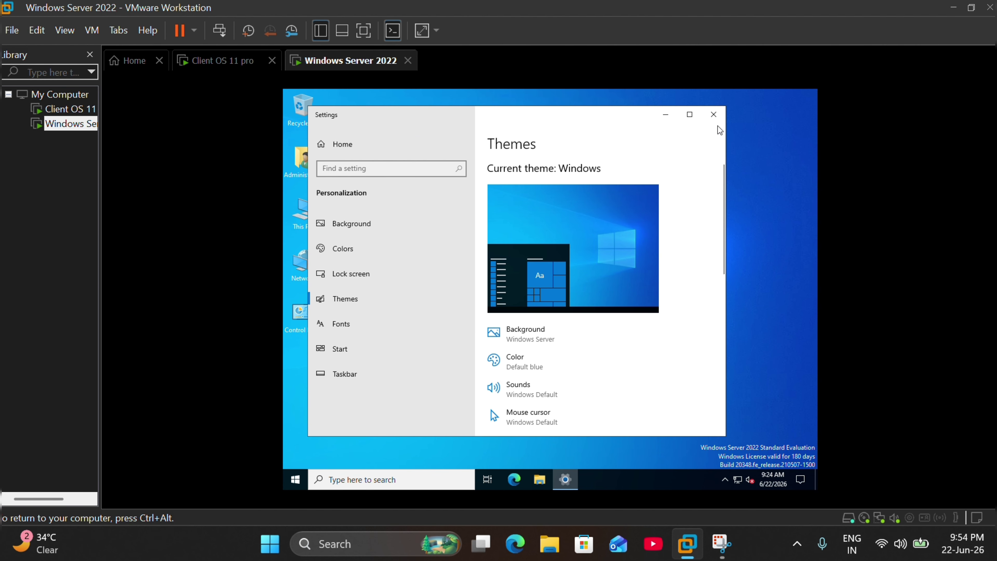
{"action": "left_click", "coordinate": [719, 116]}
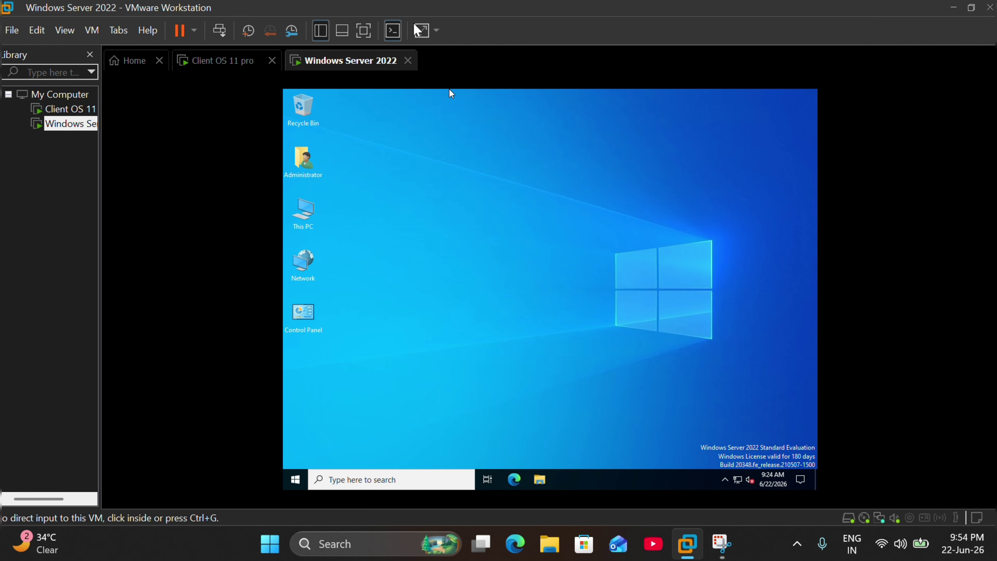
{"action": "left_click", "coordinate": [437, 30]}
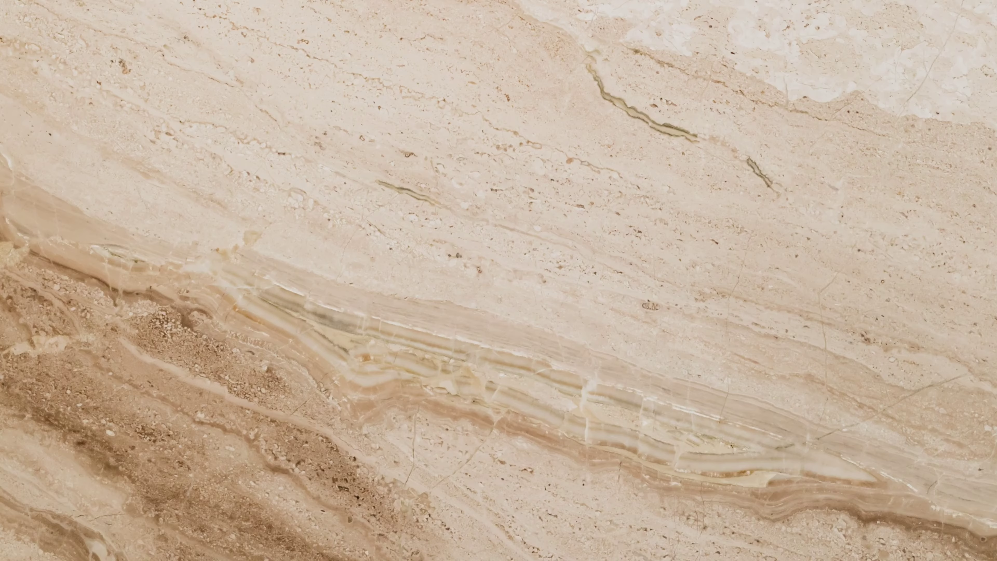